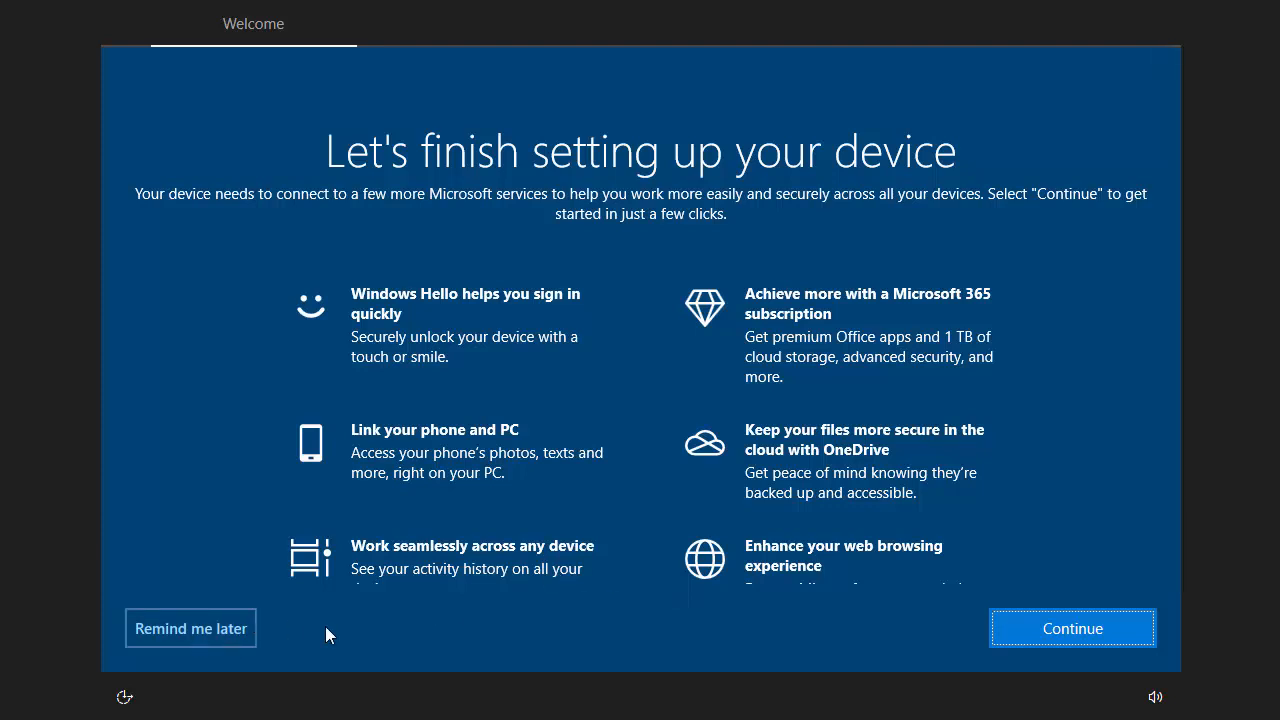
Postpone the device setup with 'Remind me later' and launch Settings from Start.
{"action": "left_click", "coordinate": [190, 628]}
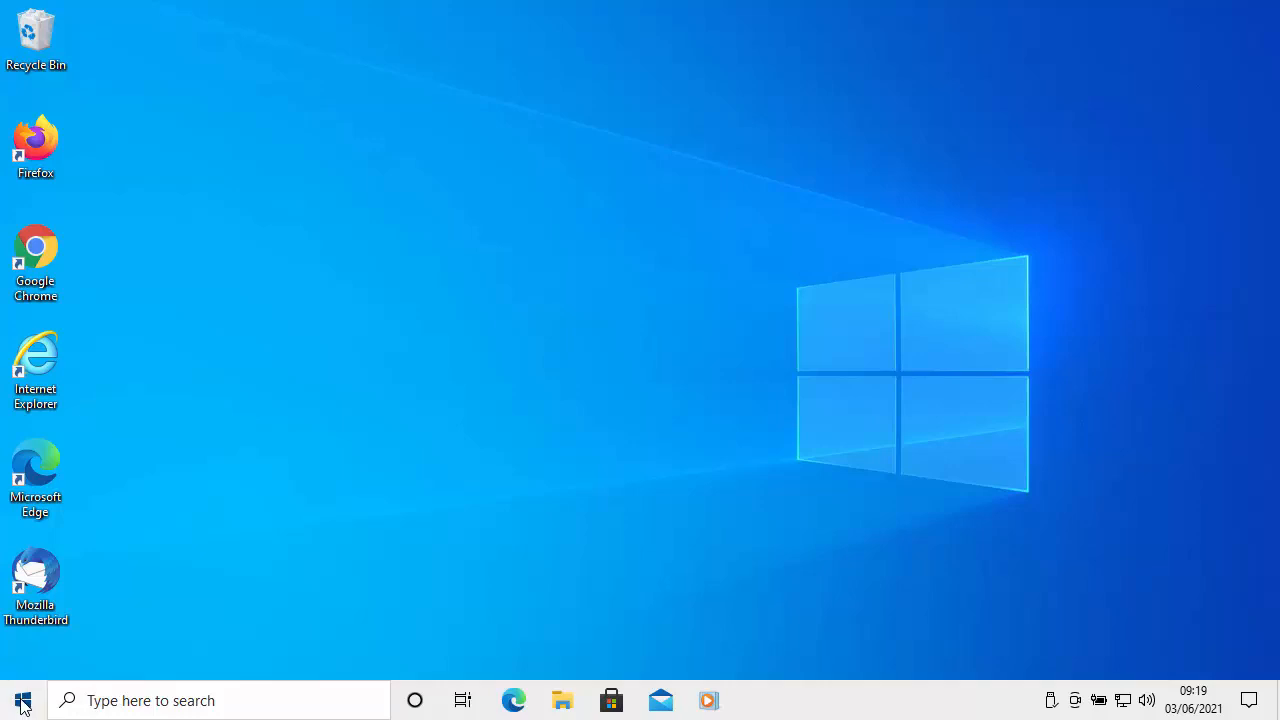
{"action": "left_click", "coordinate": [23, 703]}
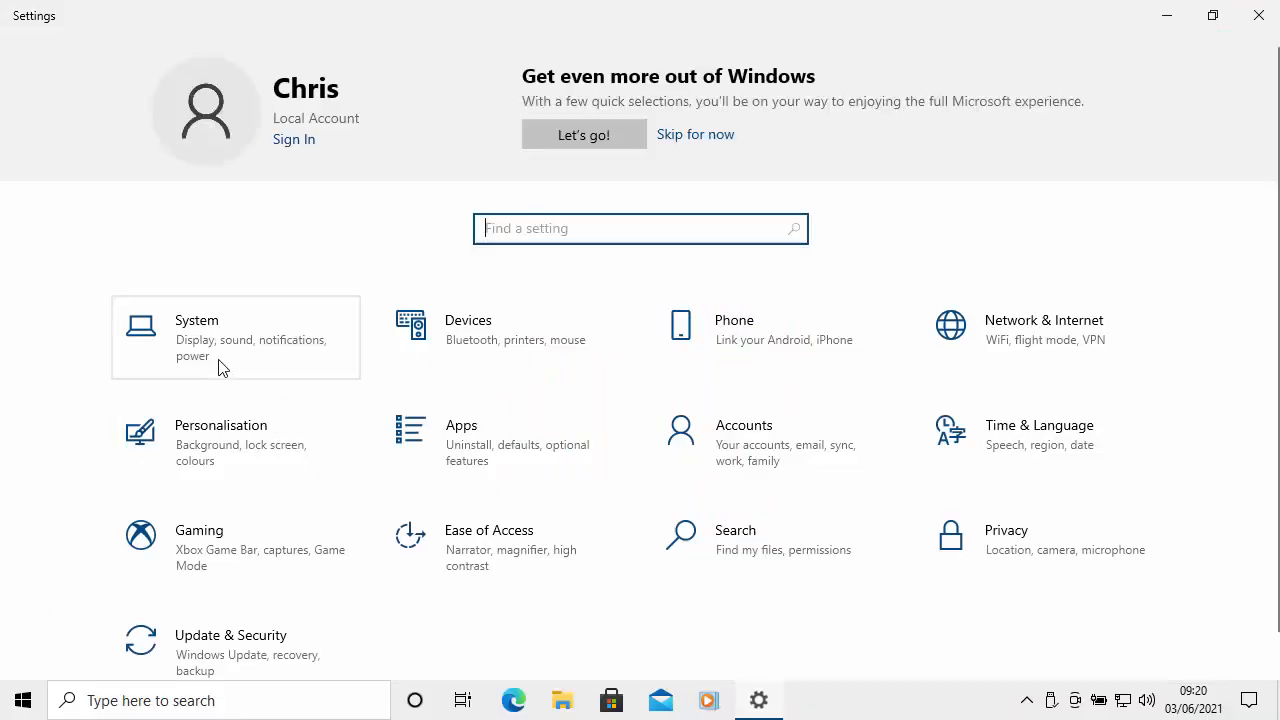
Go to System and then its Notifications & actions page.
{"action": "left_click", "coordinate": [193, 330]}
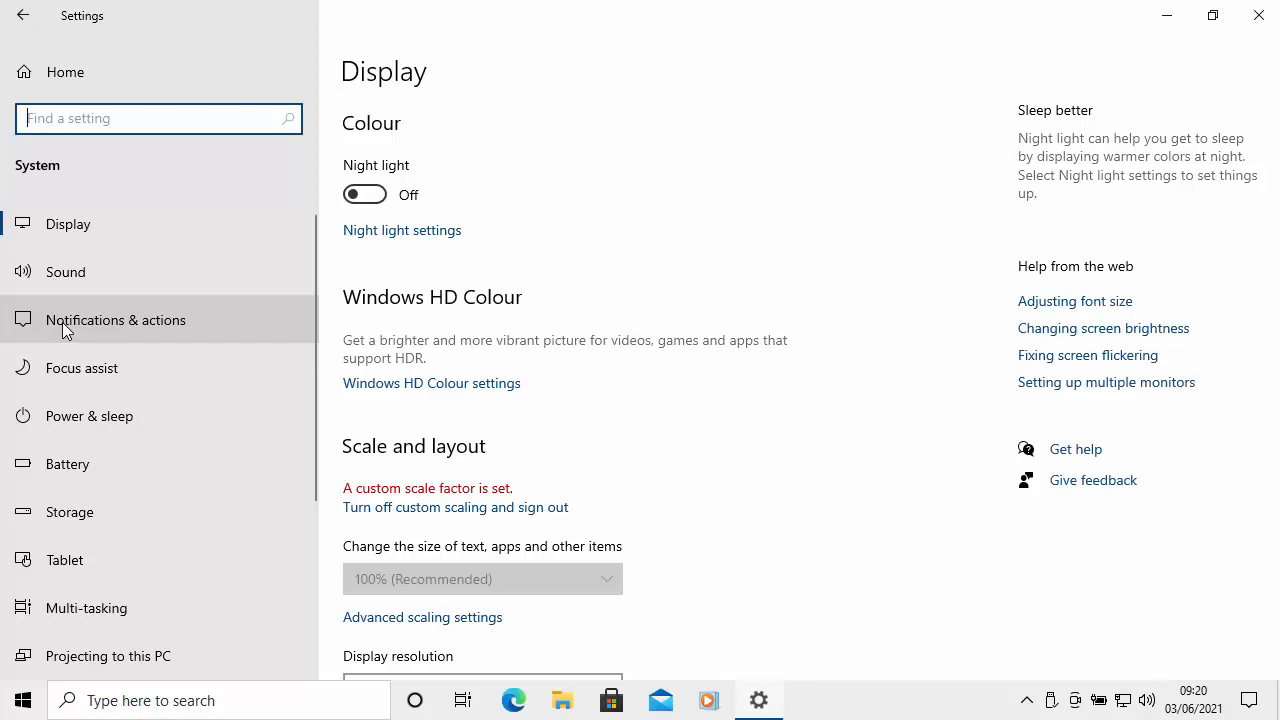
{"action": "left_click", "coordinate": [62, 322]}
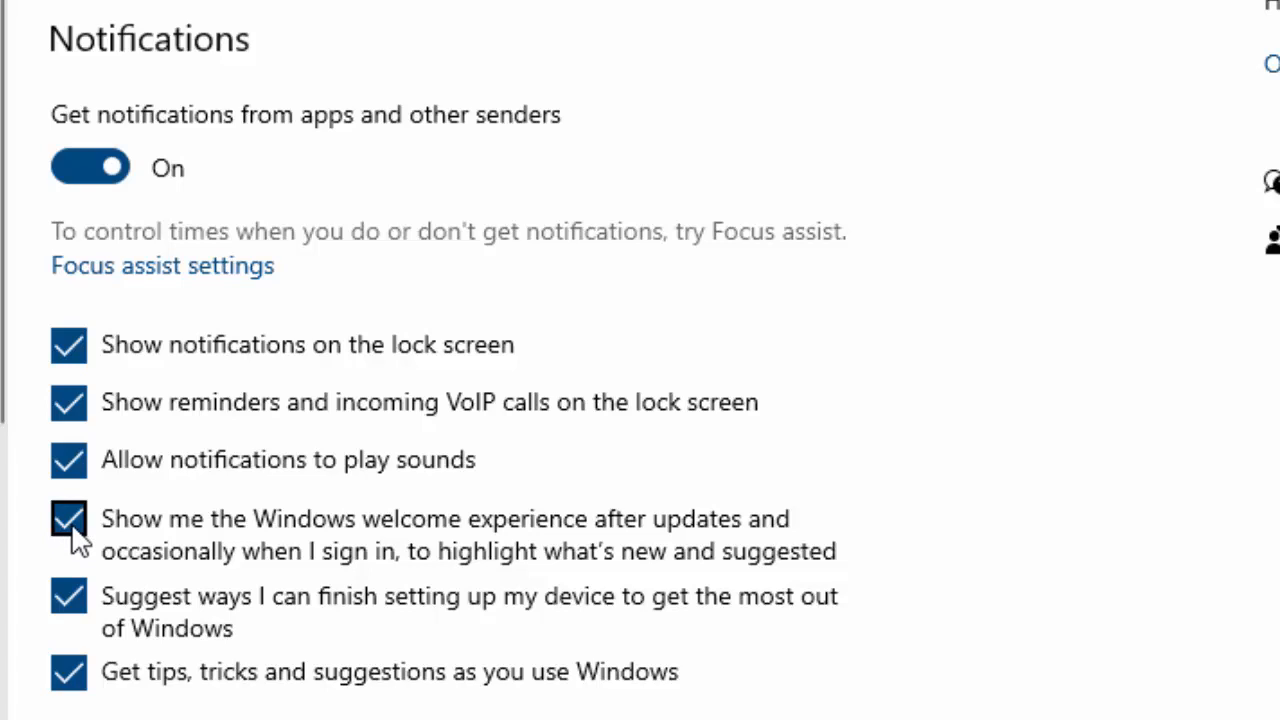
Untick the welcome experience, 'Suggest ways…' and 'Get tips, tricks…' checkboxes.
{"action": "left_click", "coordinate": [69, 519]}
{"action": "left_click", "coordinate": [69, 597]}
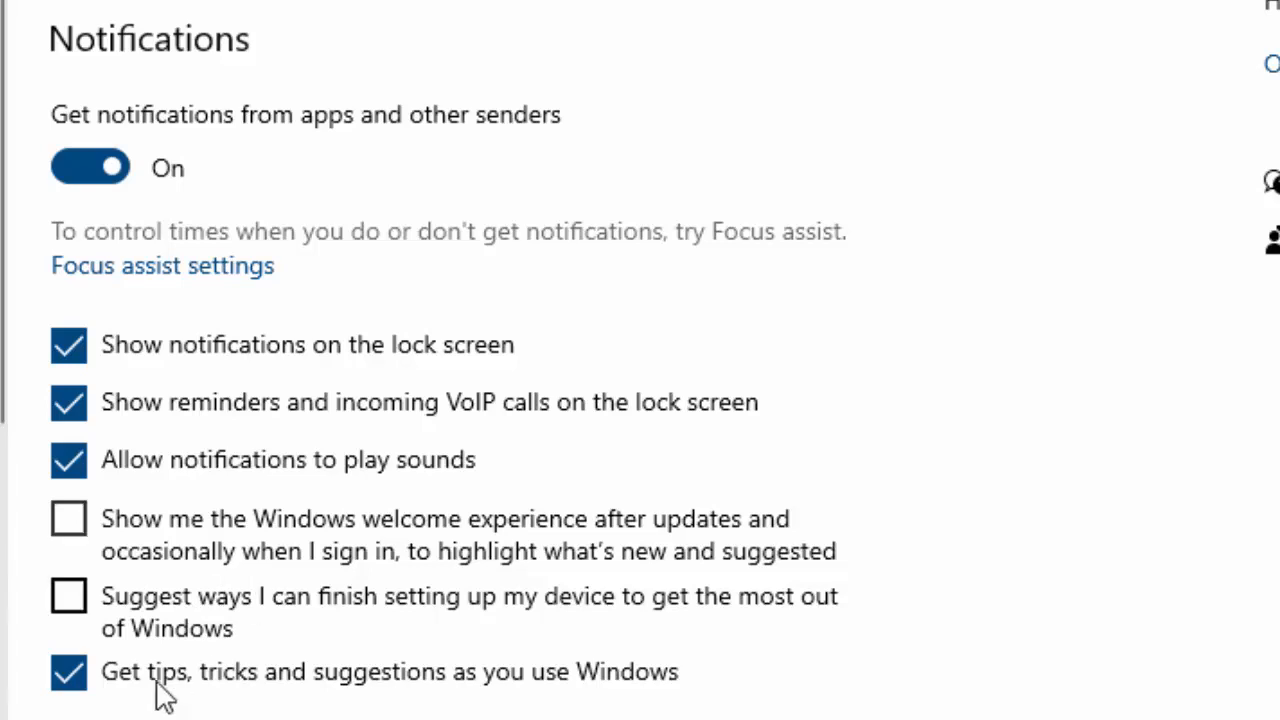
{"action": "left_click", "coordinate": [70, 674]}
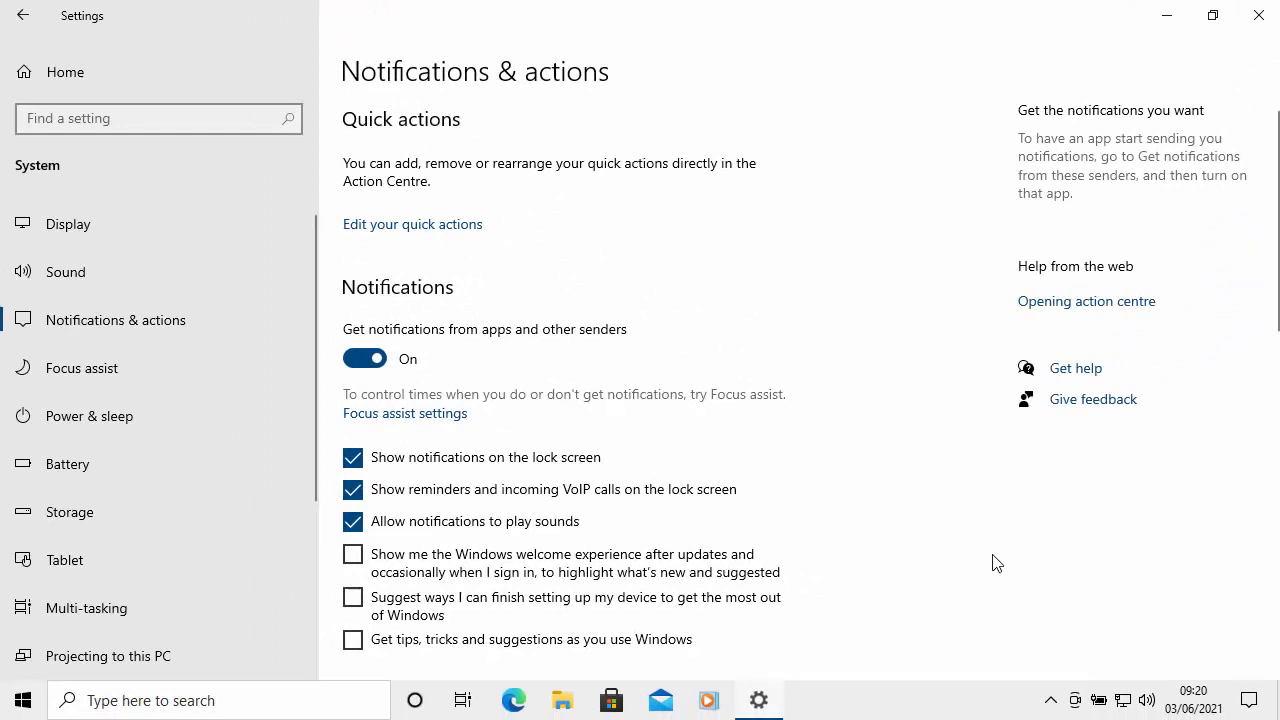
{"action": "left_click", "coordinate": [1259, 20]}
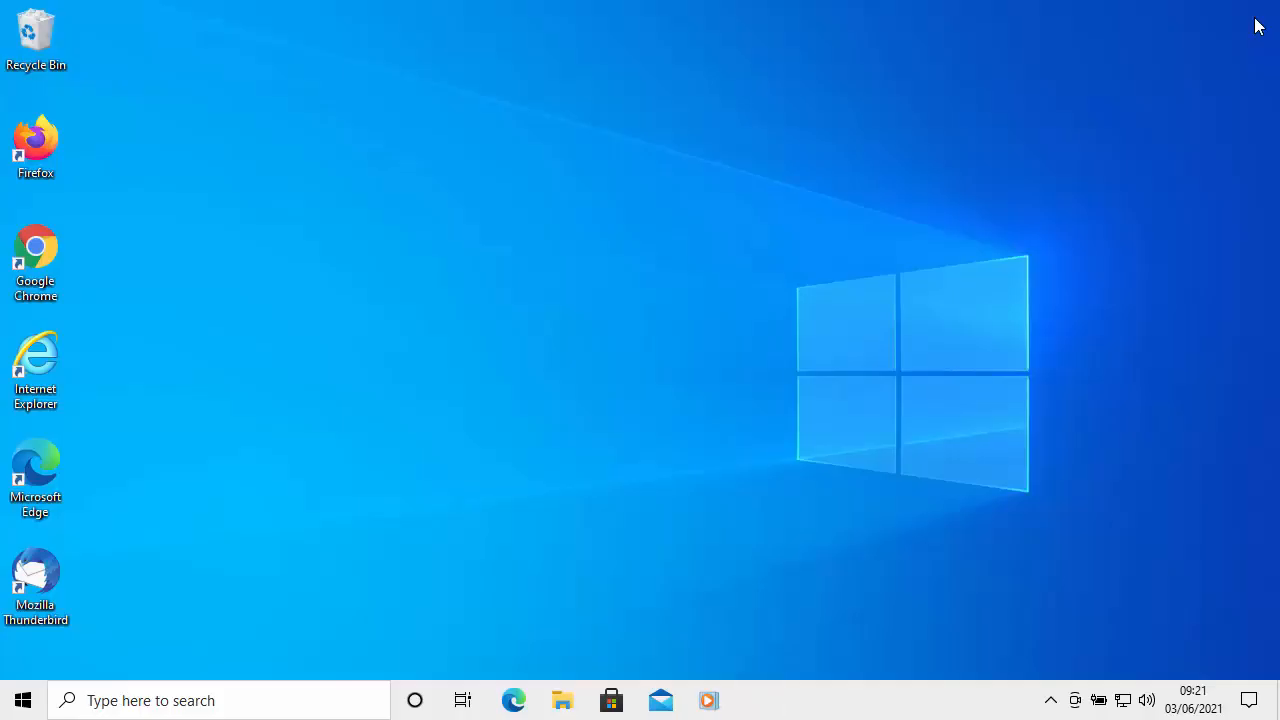